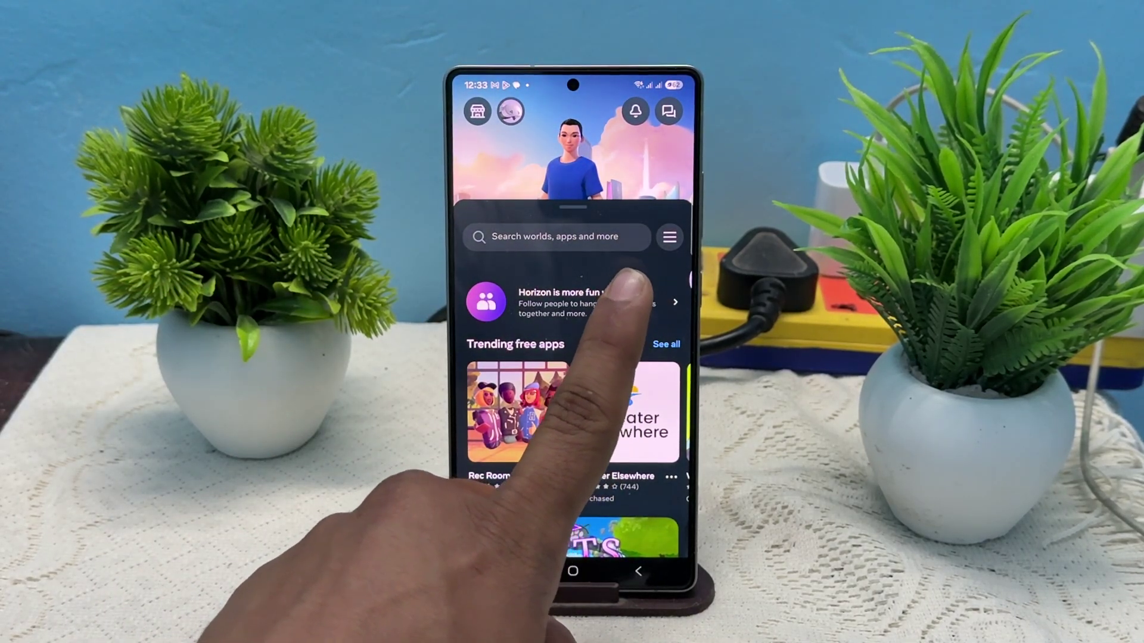
- Open the Meta Quest 3S device page from Menu > Devices
click(669, 237)
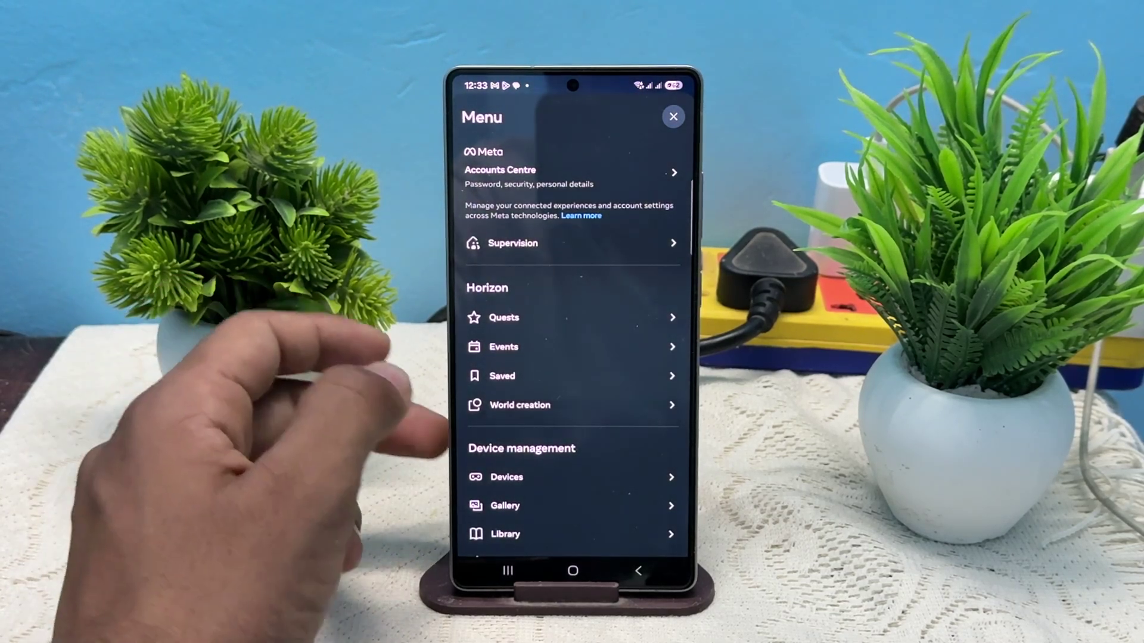
scroll(573, 357, down, 1)
click(505, 427)
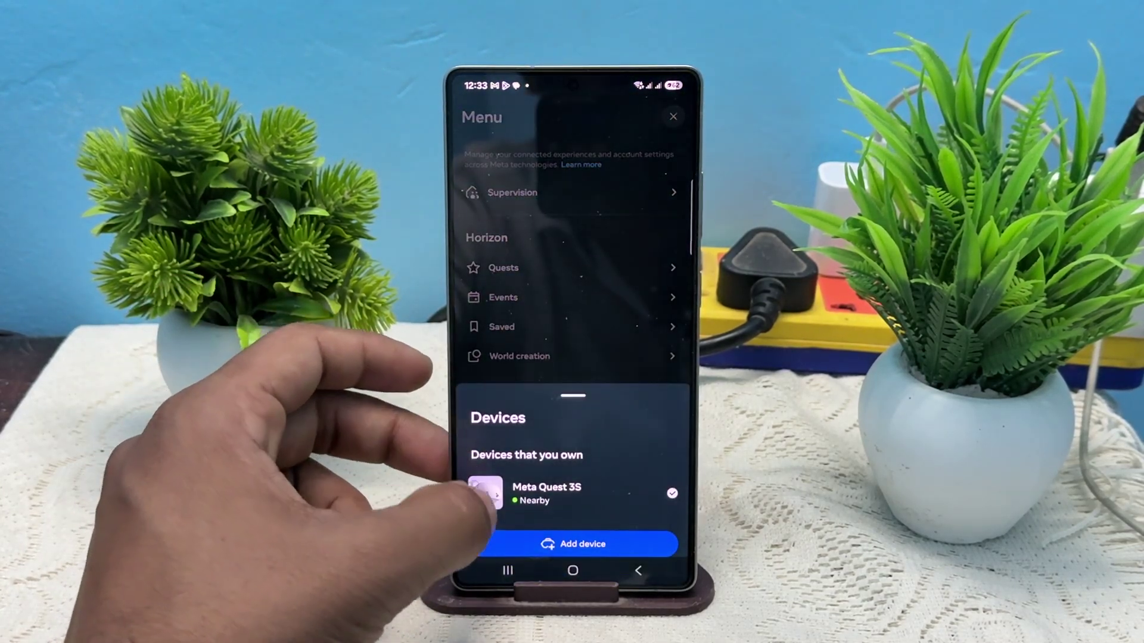
click(536, 498)
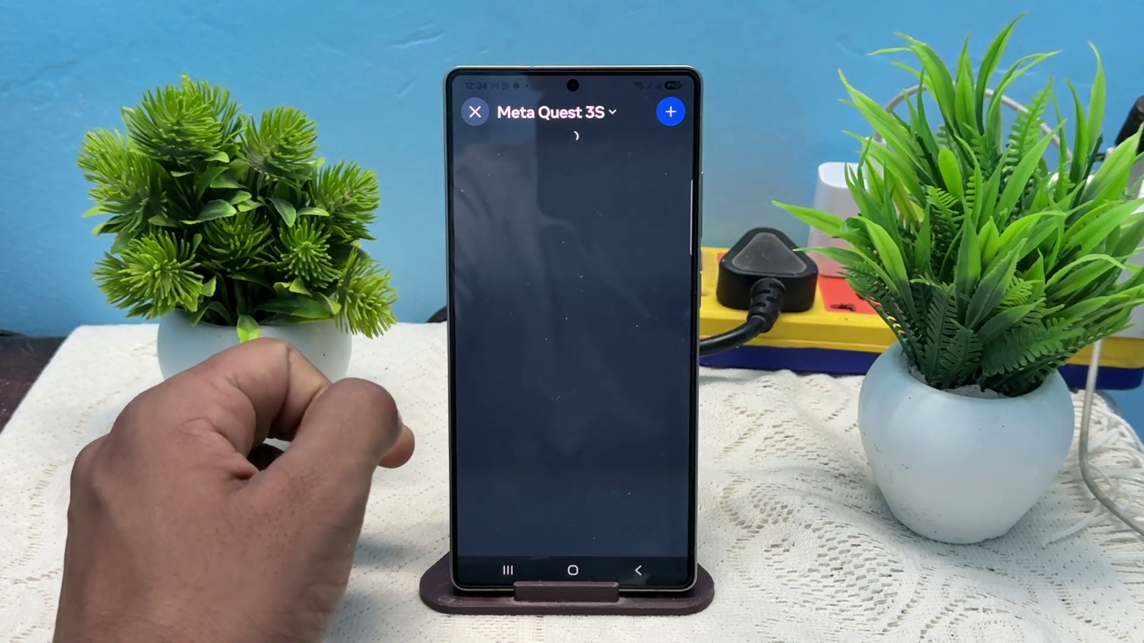
- Go to the headset's Advanced settings and answer the Factory Reset 'Are you sure?' prompt
click(500, 484)
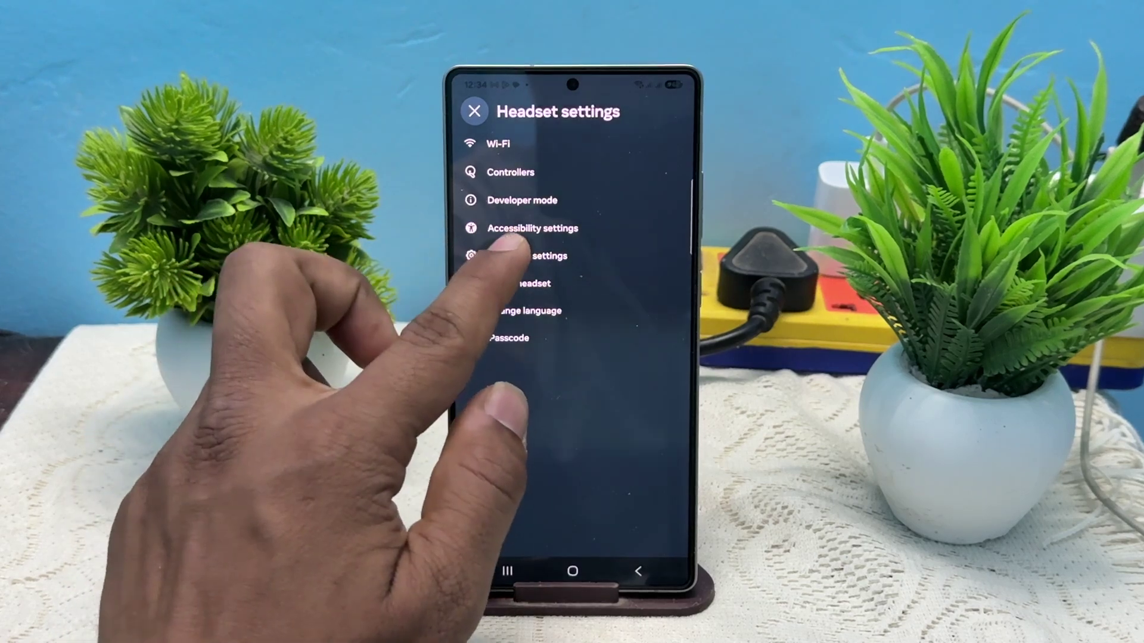
click(527, 256)
click(494, 294)
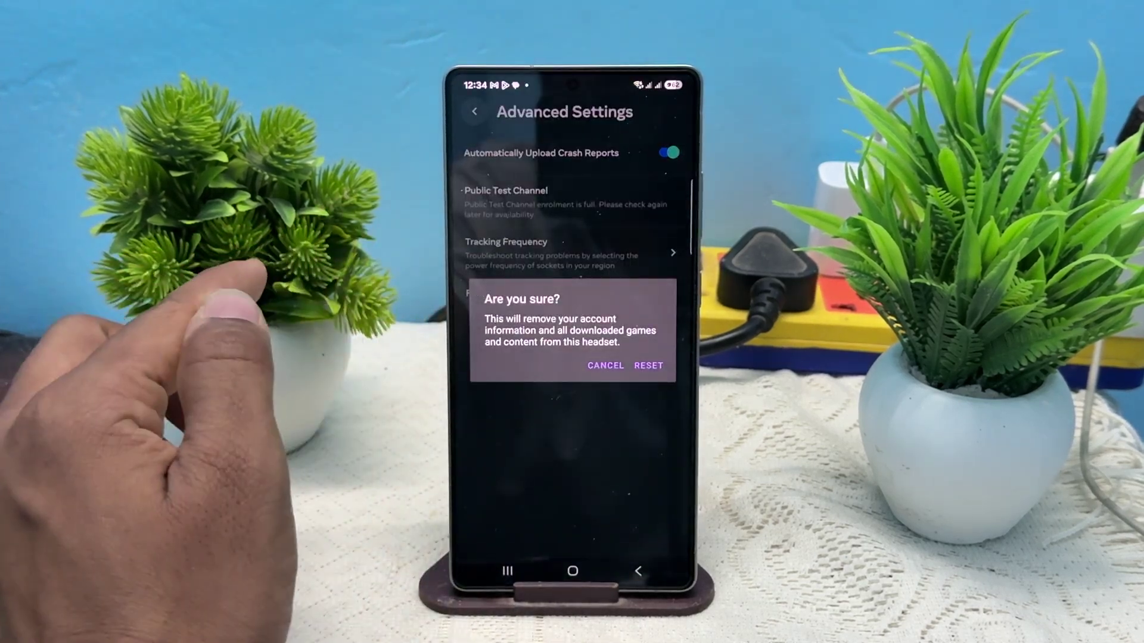
click(612, 366)
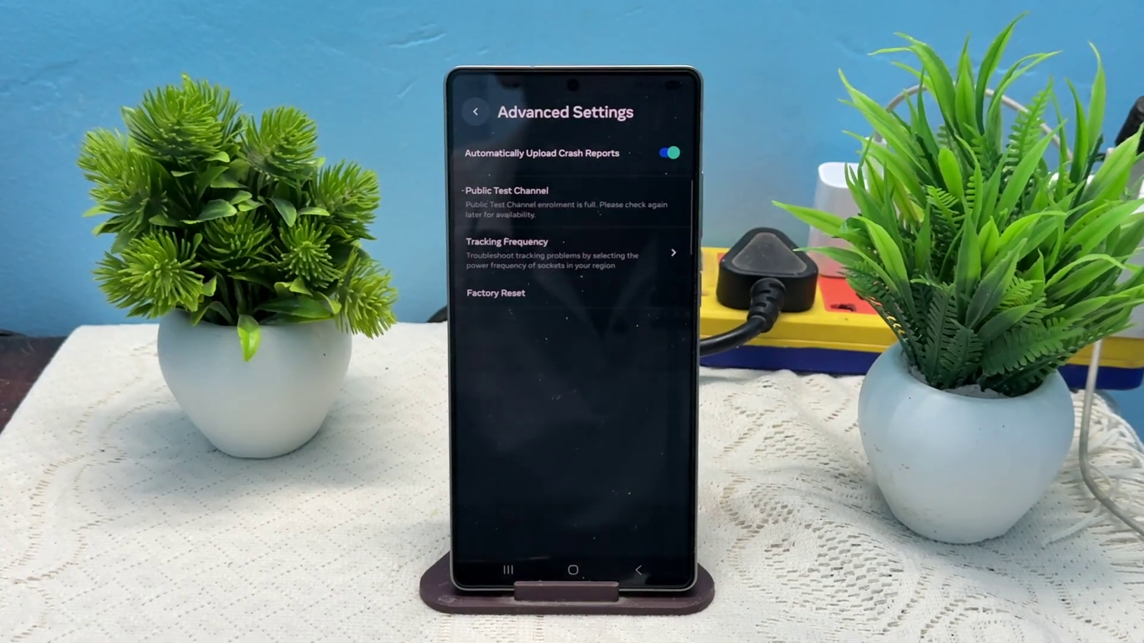
- Wake the phone, return to the home screen, and dismiss the notification shade
click(537, 452)
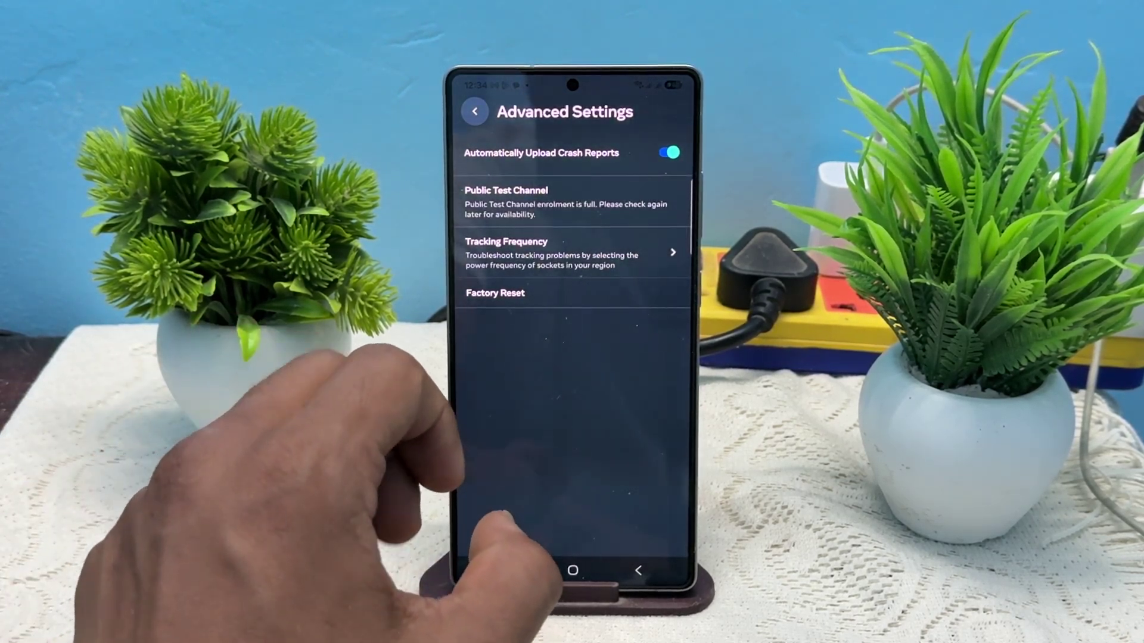
click(572, 570)
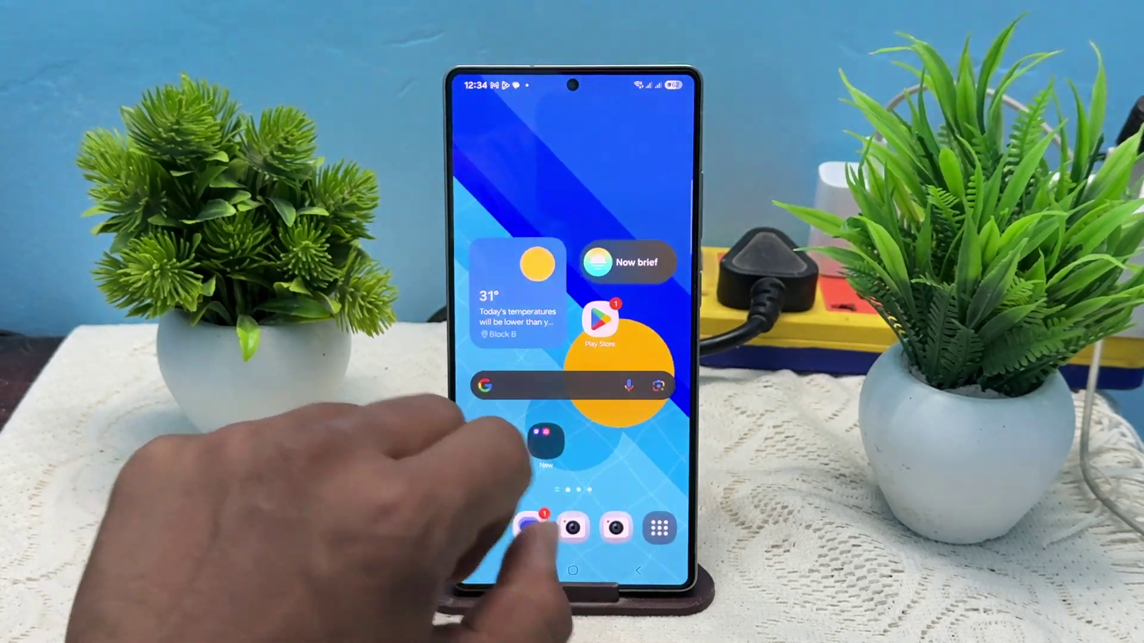
drag(494, 365, 494, 500)
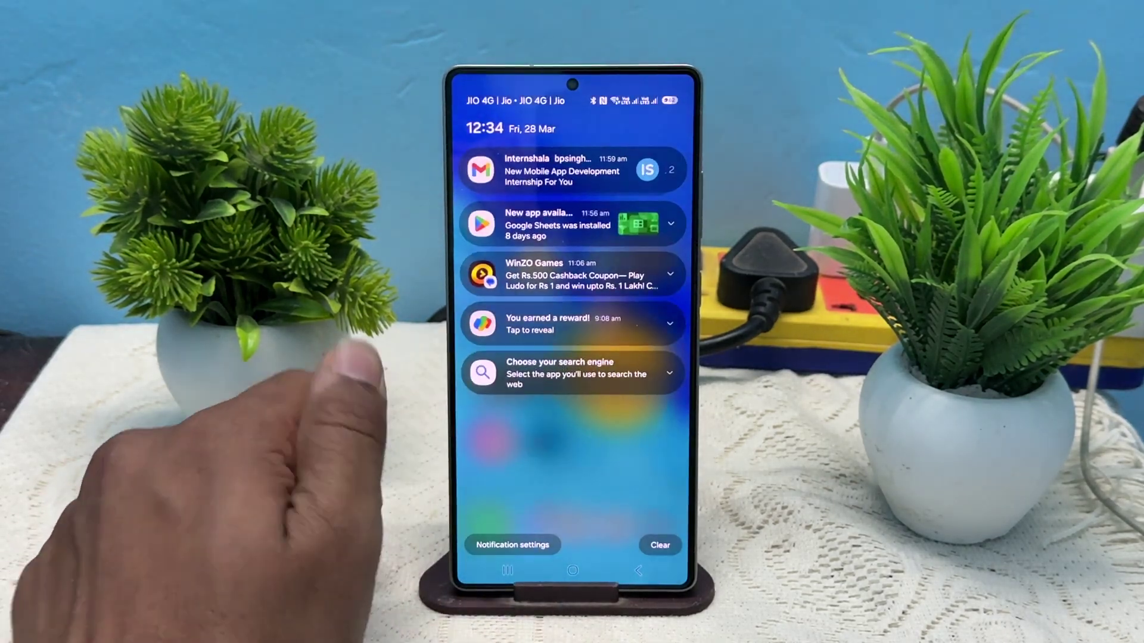
drag(536, 465, 536, 268)
- Start a Google search to find the Meta Quest devices page
click(536, 384)
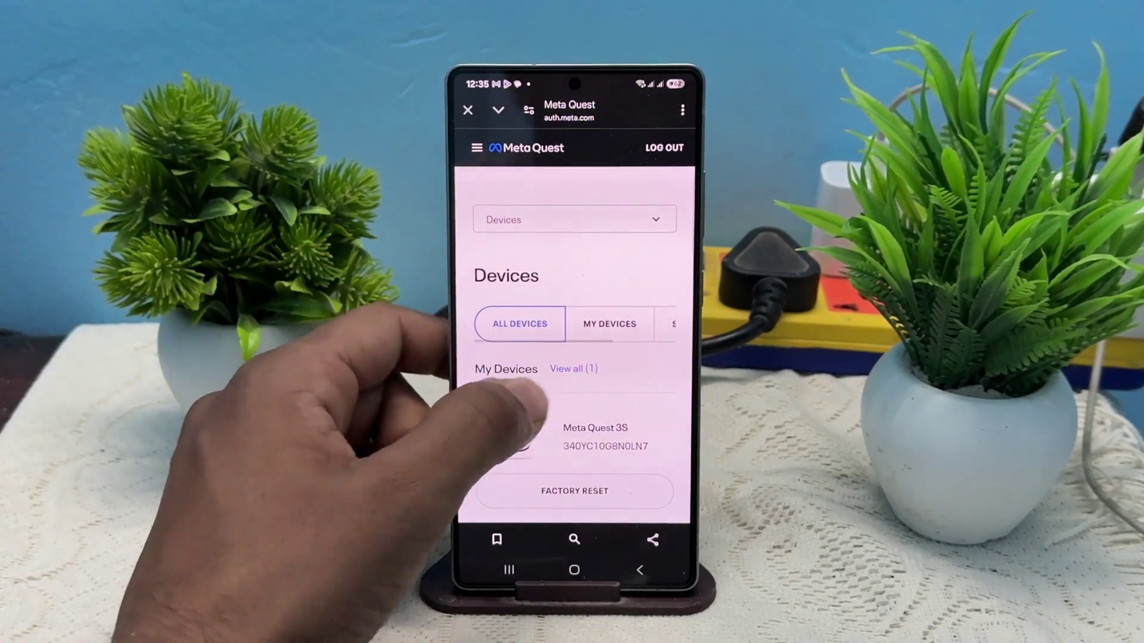
scroll(575, 358, down, 1)
scroll(575, 357, down, 2)
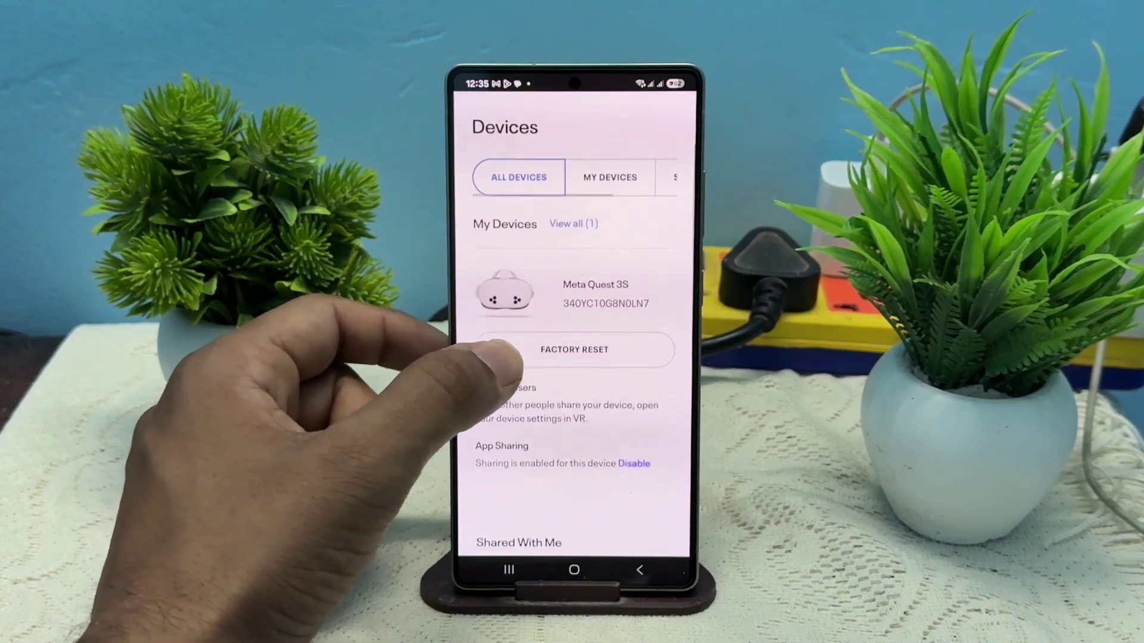
scroll(574, 357, up, 3)
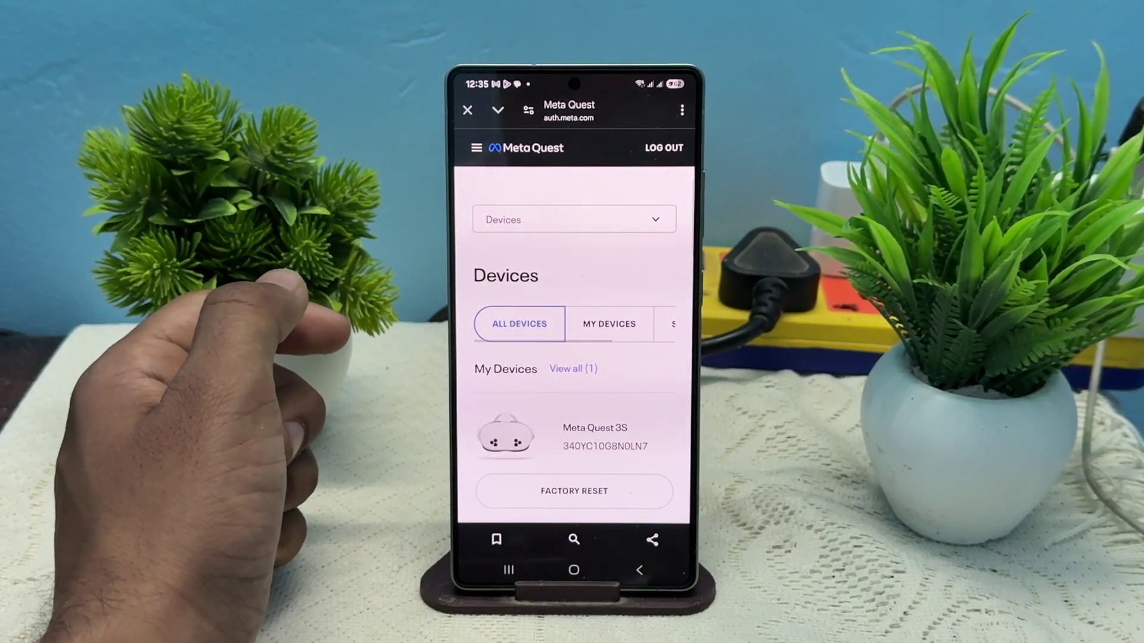